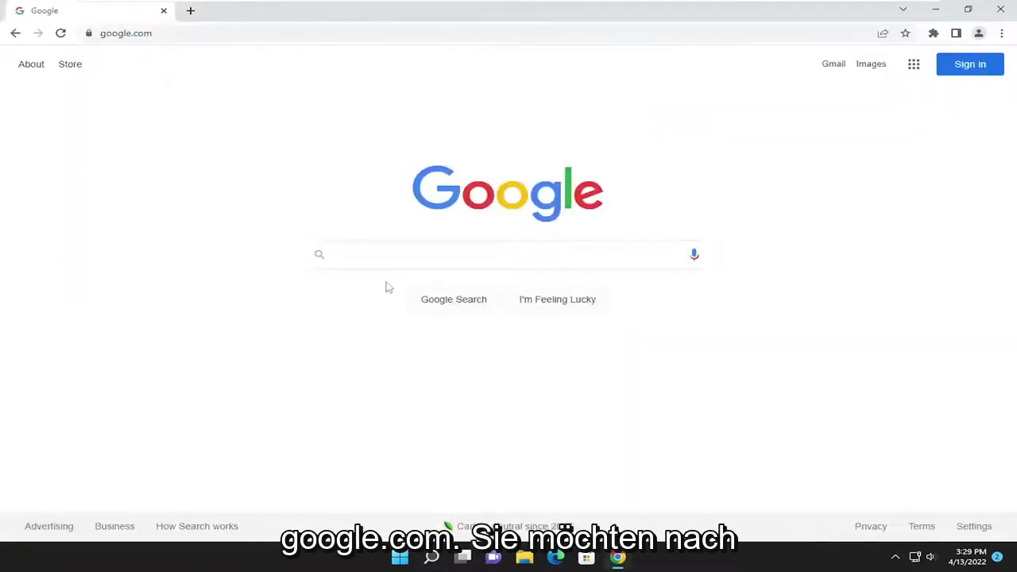
Search 'directx download', download dxwebsetup.exe from Microsoft's End-User Runtime page and launch it
text(directx down)
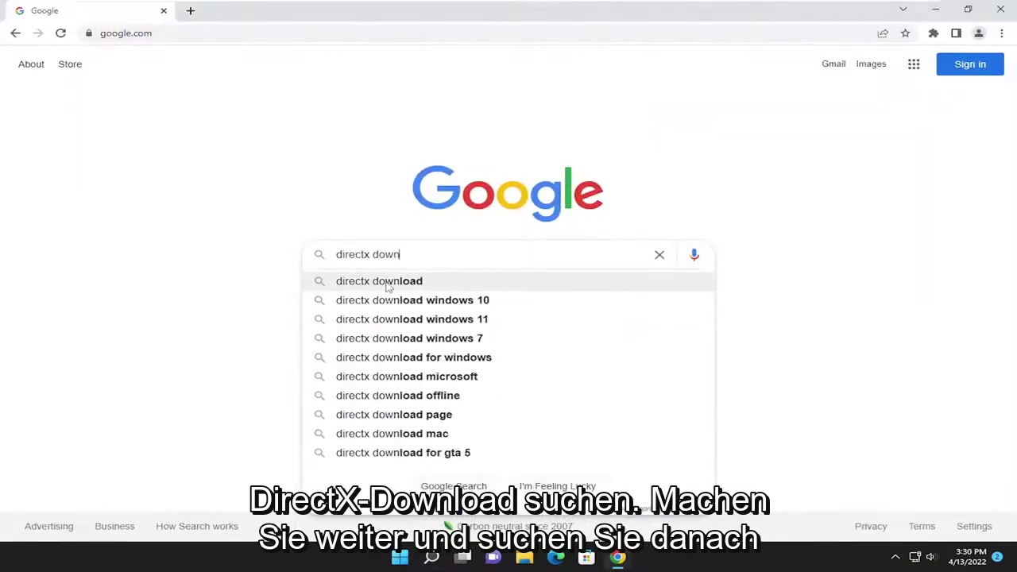
text(load)
key(Return)
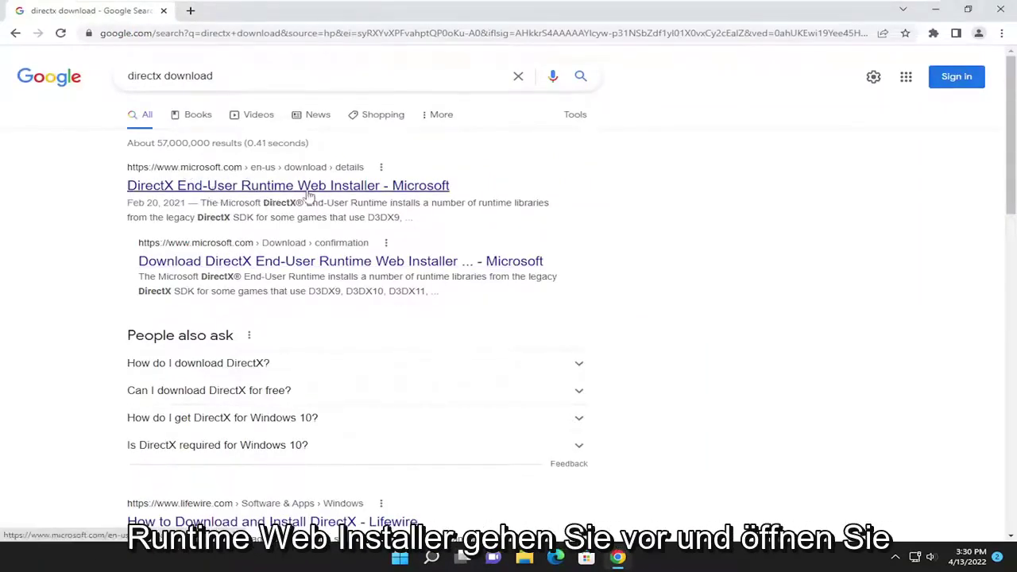
click(370, 189)
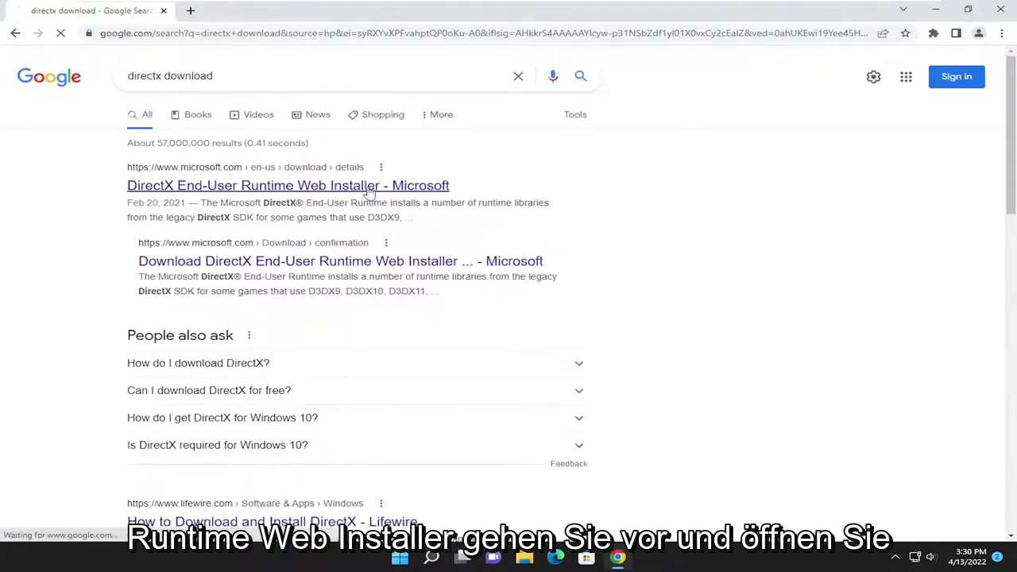
scroll(507, 345, down, 2)
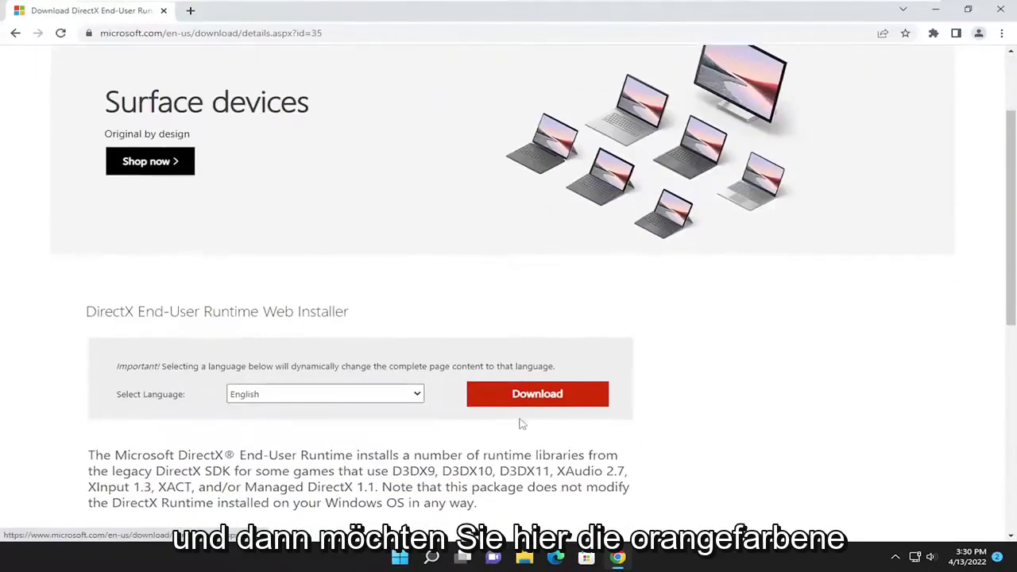
click(512, 395)
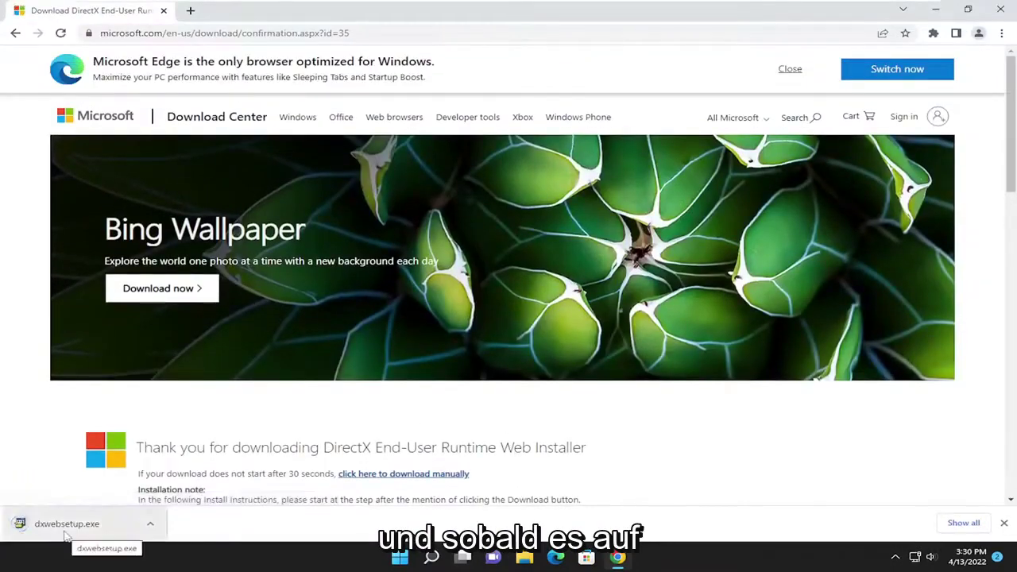
click(68, 530)
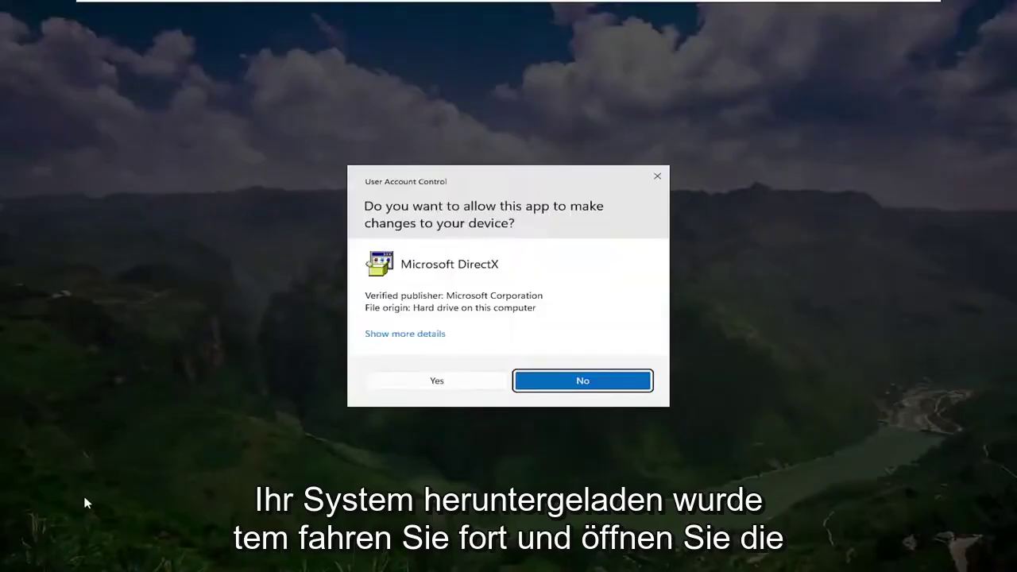
Allow the DirectX installer through User Account Control and close Chrome
click(432, 387)
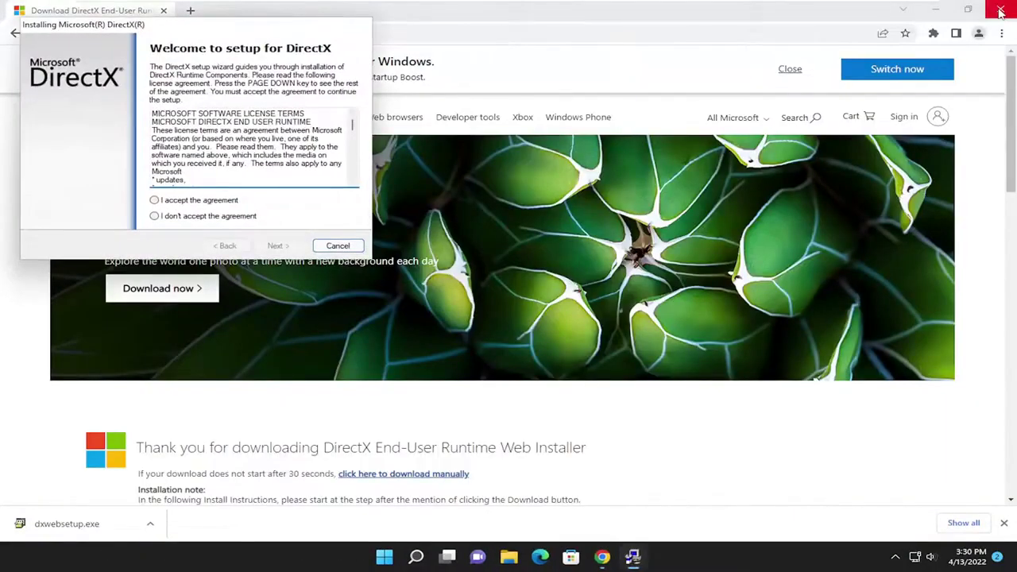
click(1001, 10)
drag(228, 28, 540, 181)
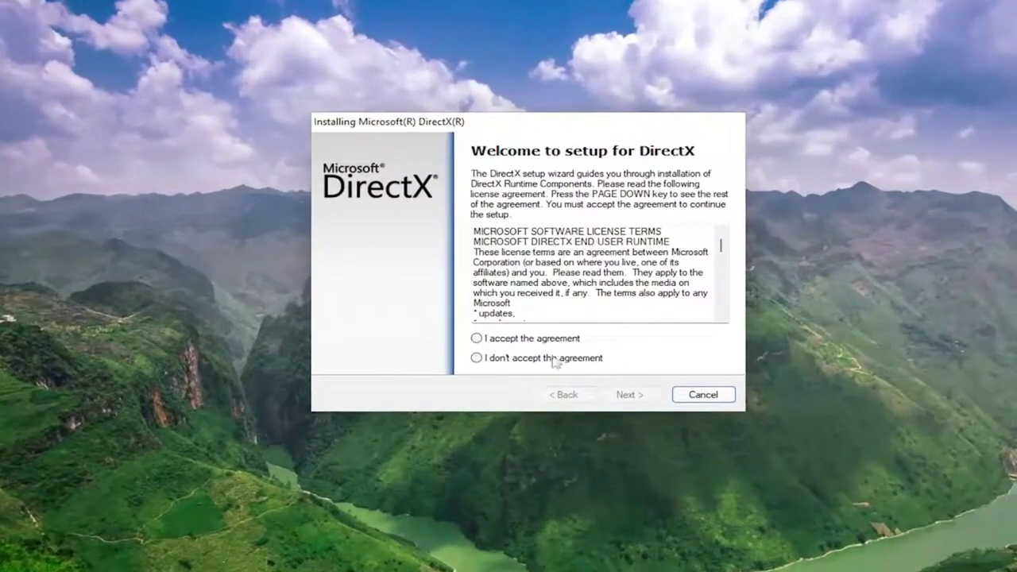
Accept the DirectX licence agreement and decline installing the Bing Bar
click(477, 338)
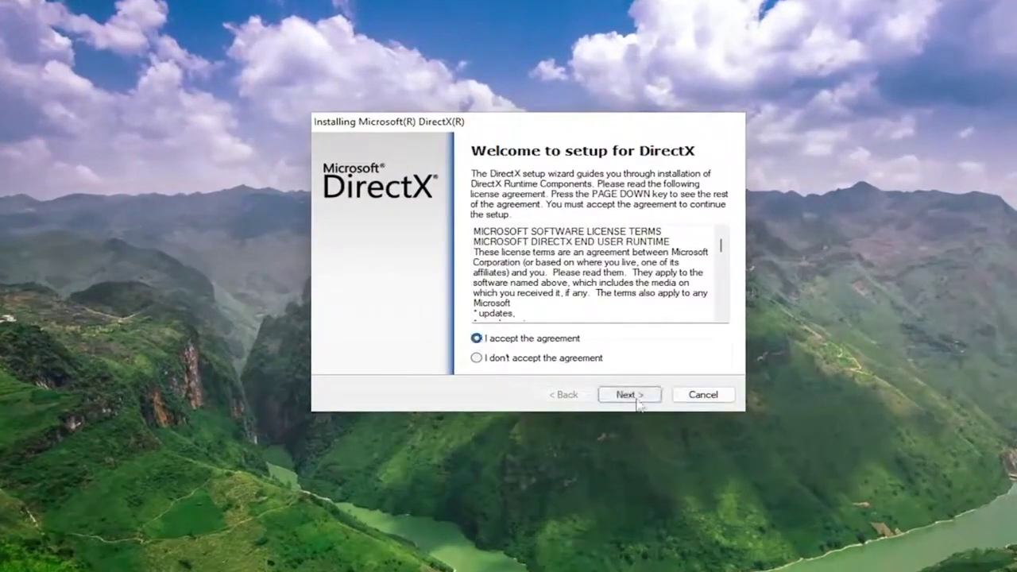
click(636, 400)
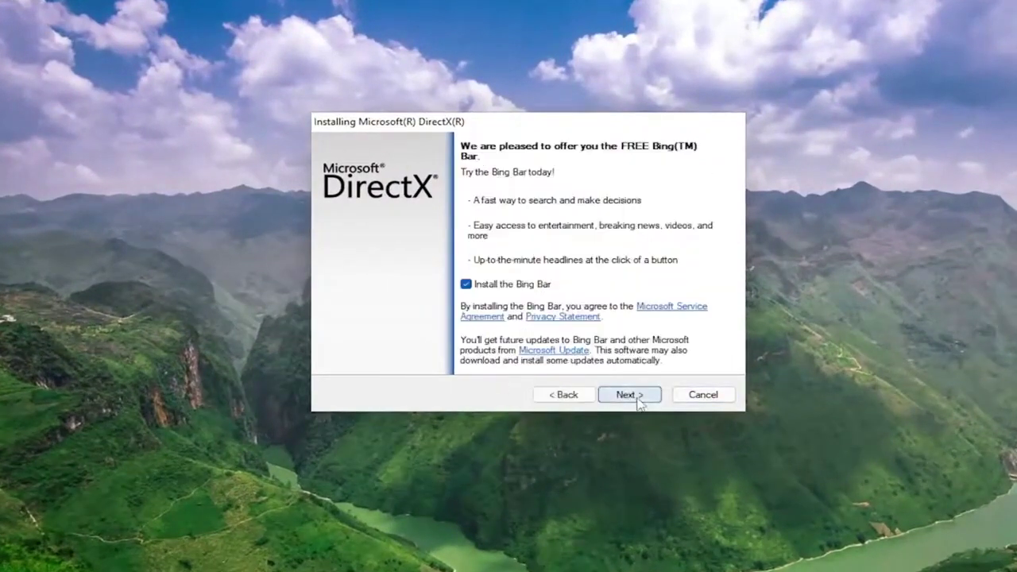
click(469, 288)
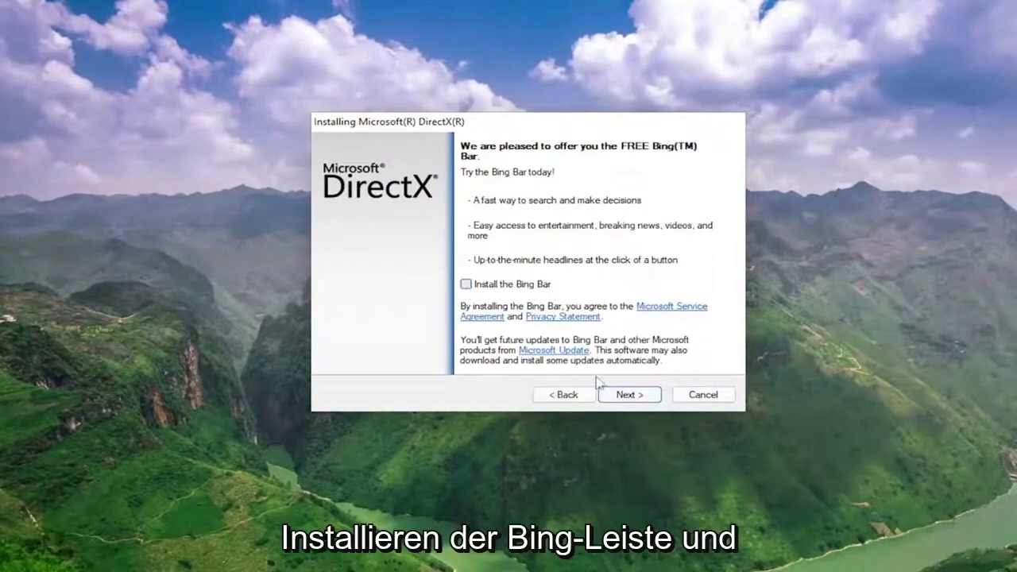
click(626, 395)
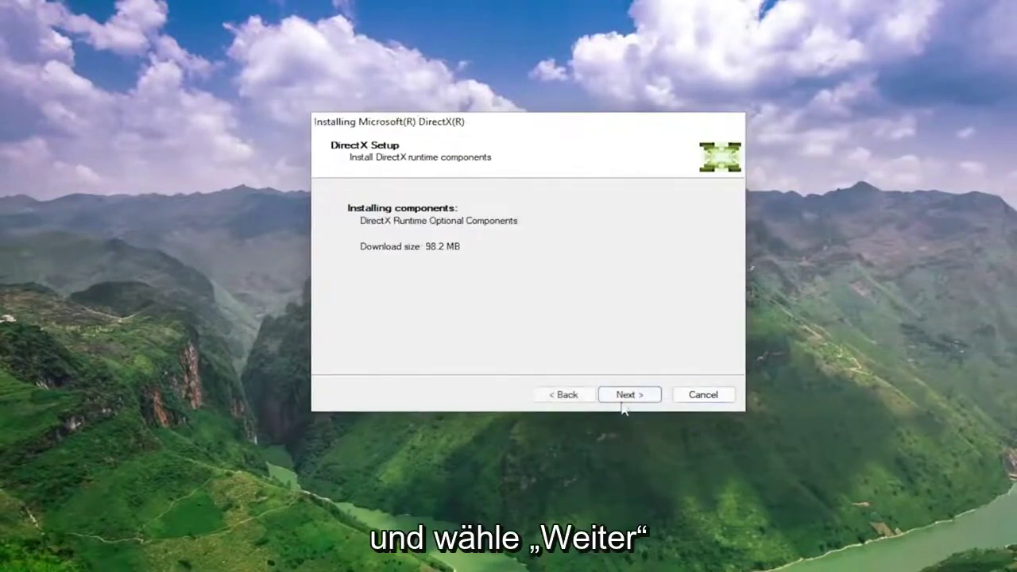
Start the 98.2 MB DirectX Runtime Optional Components download and wait for Installation Complete
click(627, 395)
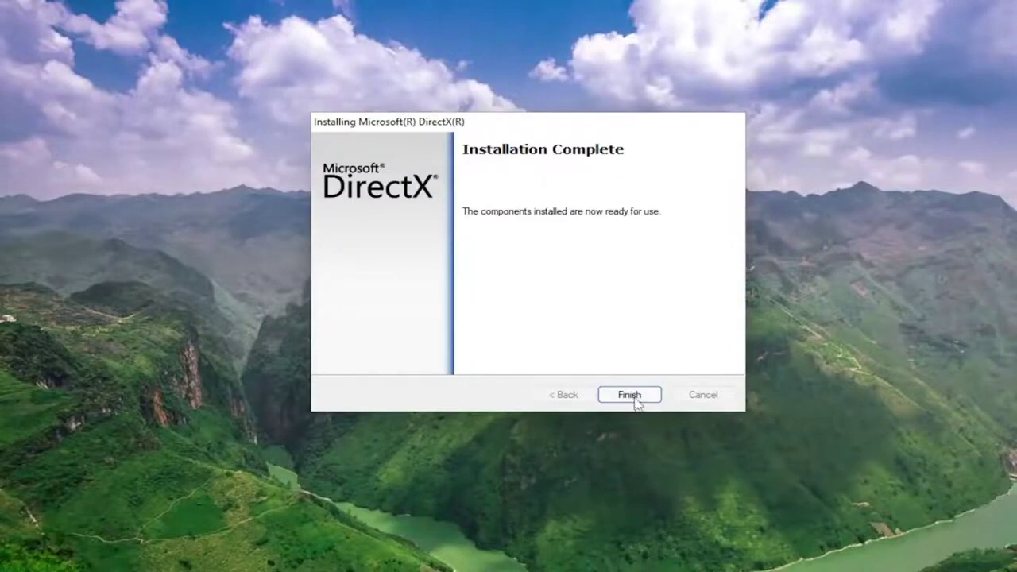
Finish DirectX Setup, then restart Windows via Start's Shut down or sign out > Restart
click(635, 397)
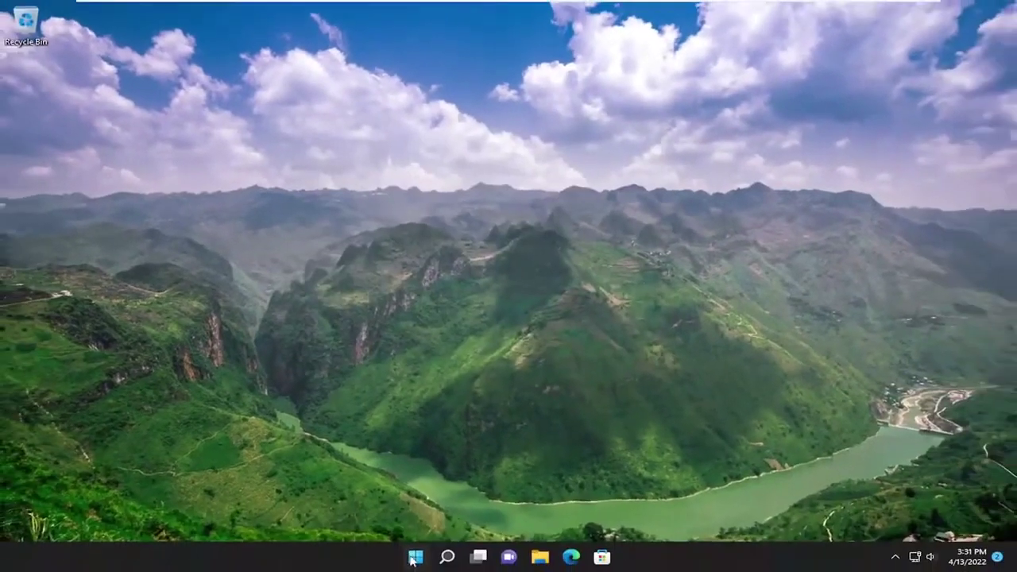
right_click(415, 556)
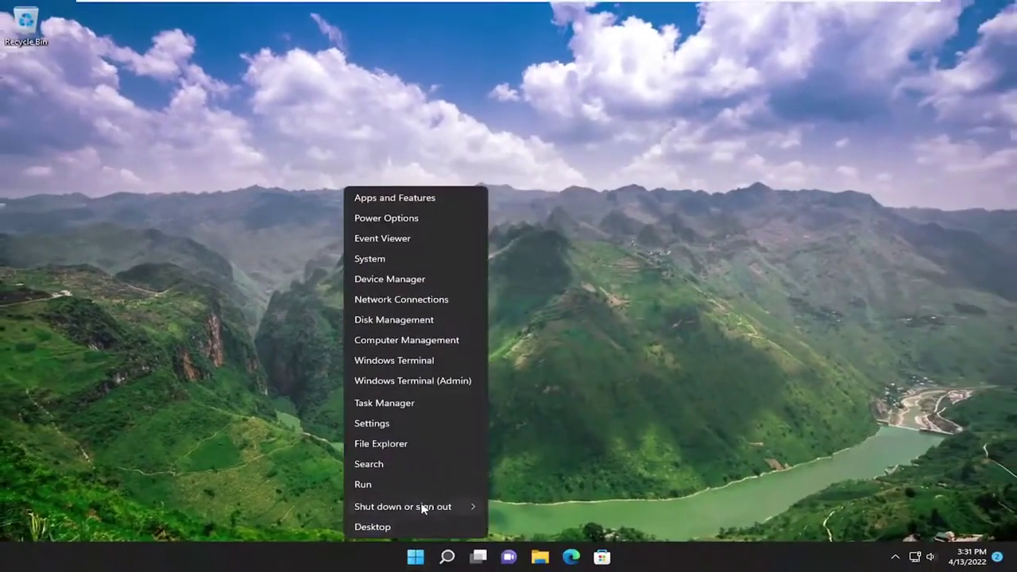
mouse_move(421, 506)
click(511, 518)
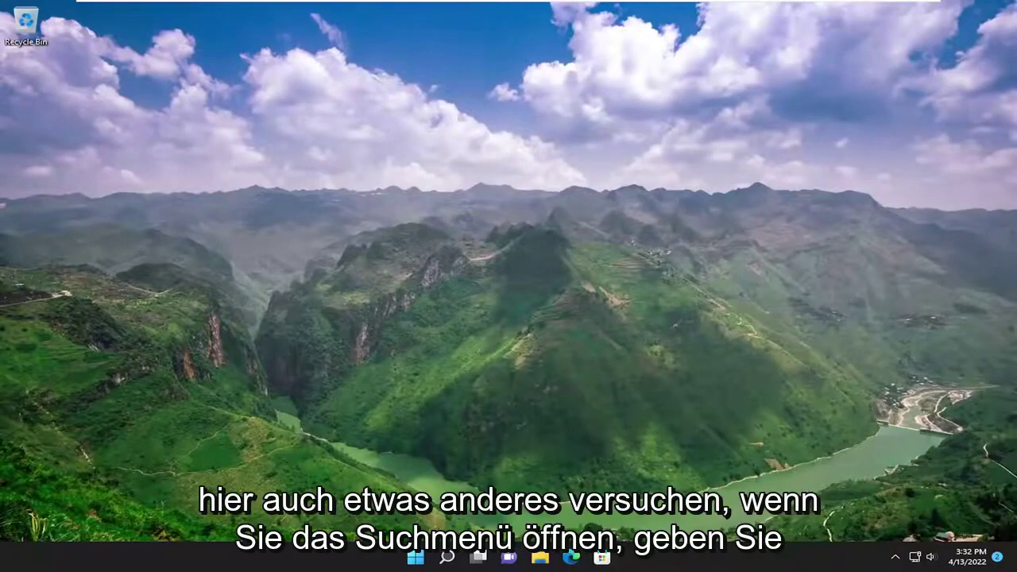
Search 'cmd' and run Command Prompt as administrator, approving the UAC prompt
click(446, 558)
text(cmd)
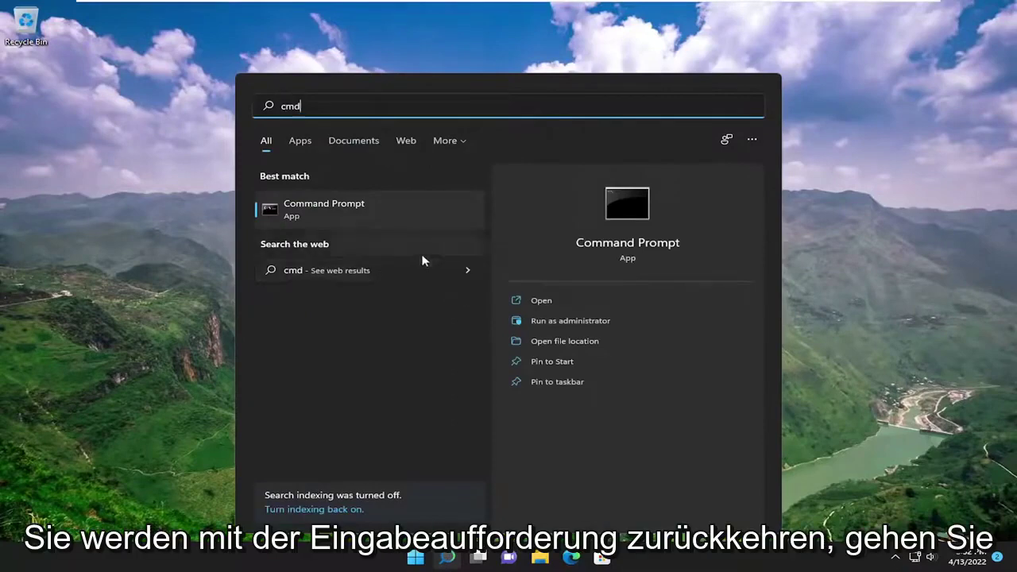
right_click(340, 209)
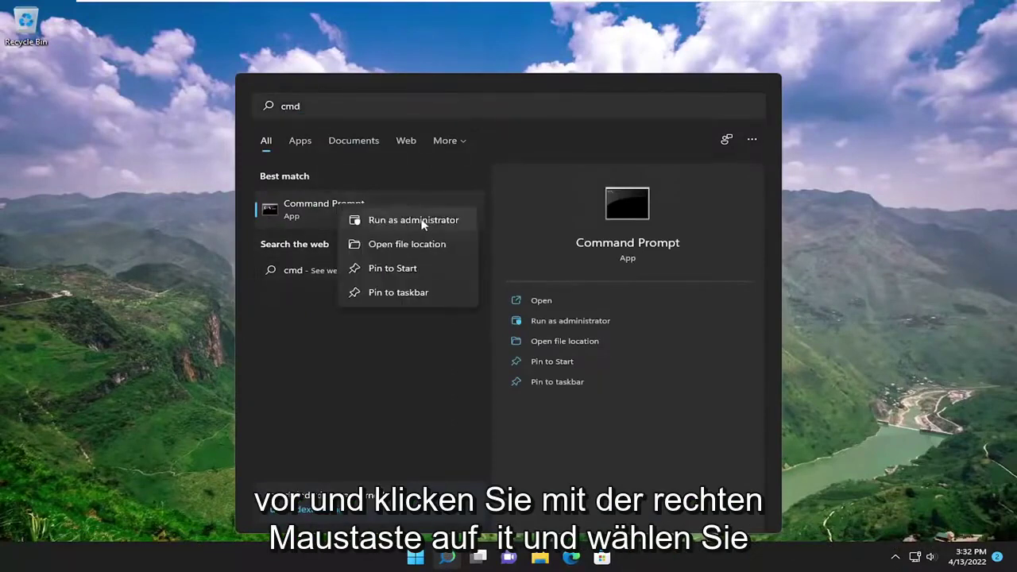
click(377, 222)
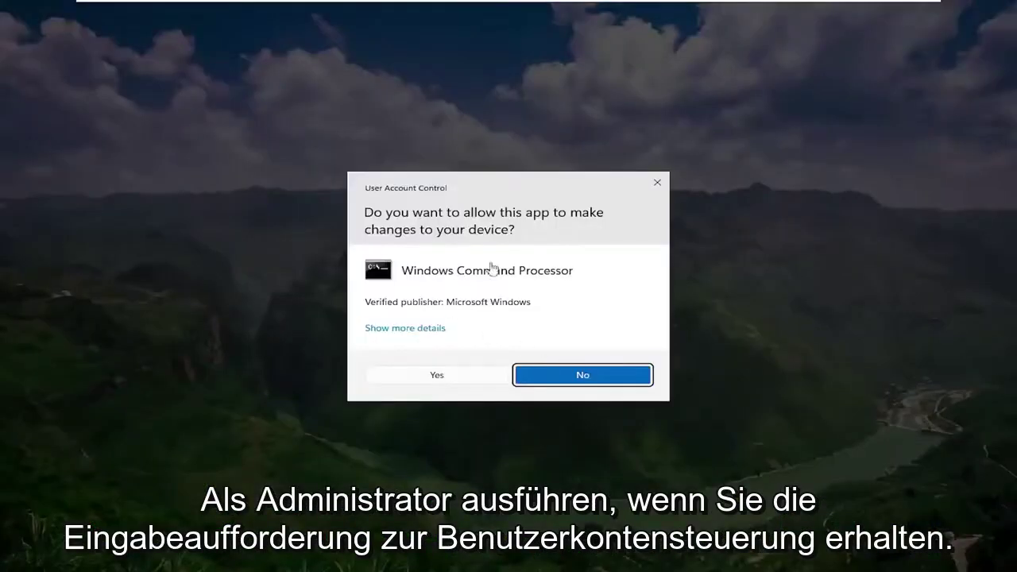
click(474, 377)
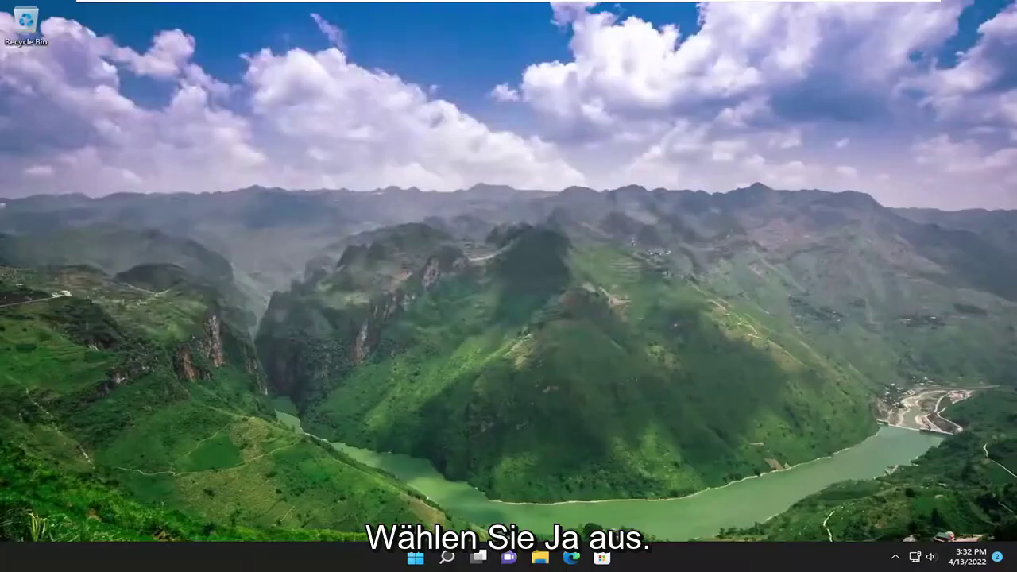
drag(358, 35, 465, 100)
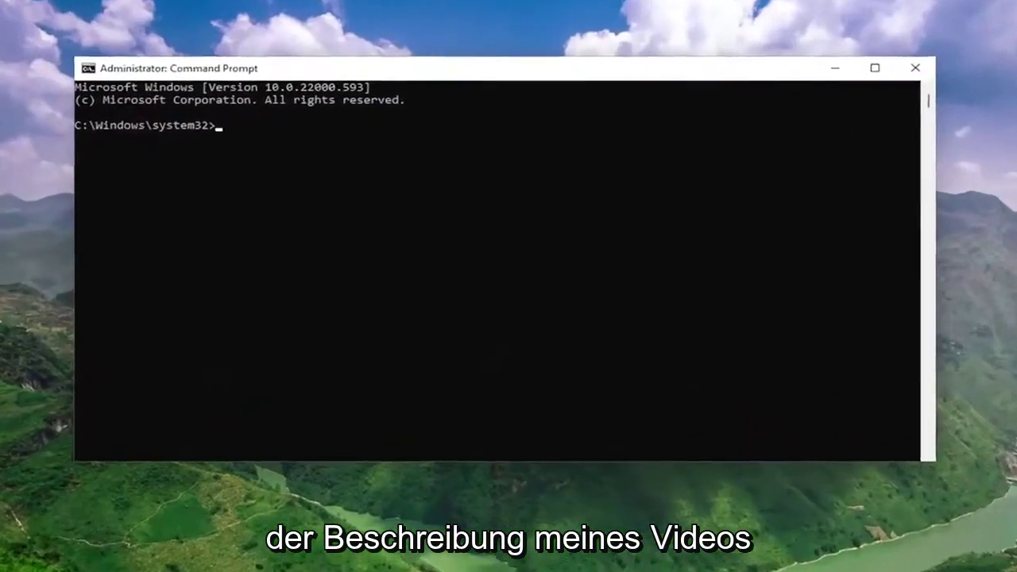
Paste 'sfc /scannow' at the prompt and run it until verification reaches 100%
right_click(474, 68)
mouse_move(547, 189)
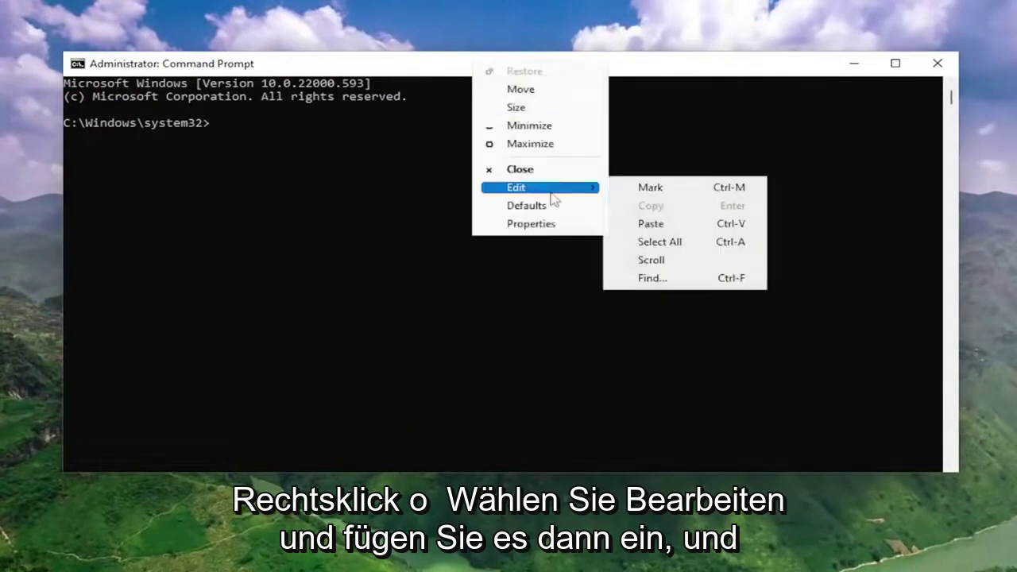
click(652, 223)
key(Return)
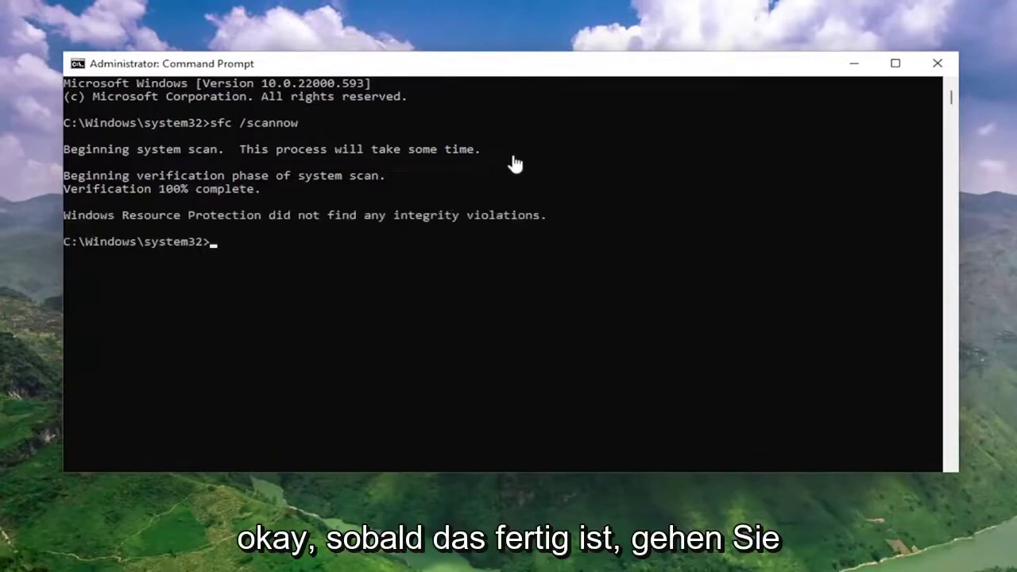
Run 'dism /online /cleanup-image /restorehealth' to completion, then open Start's shutdown options
right_click(501, 66)
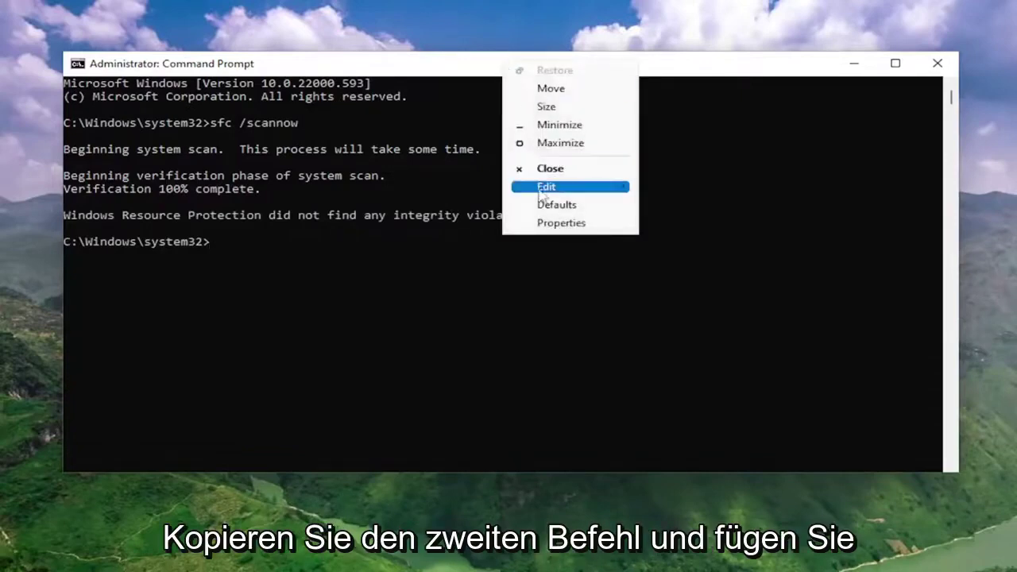
mouse_move(542, 191)
click(708, 241)
click(347, 278)
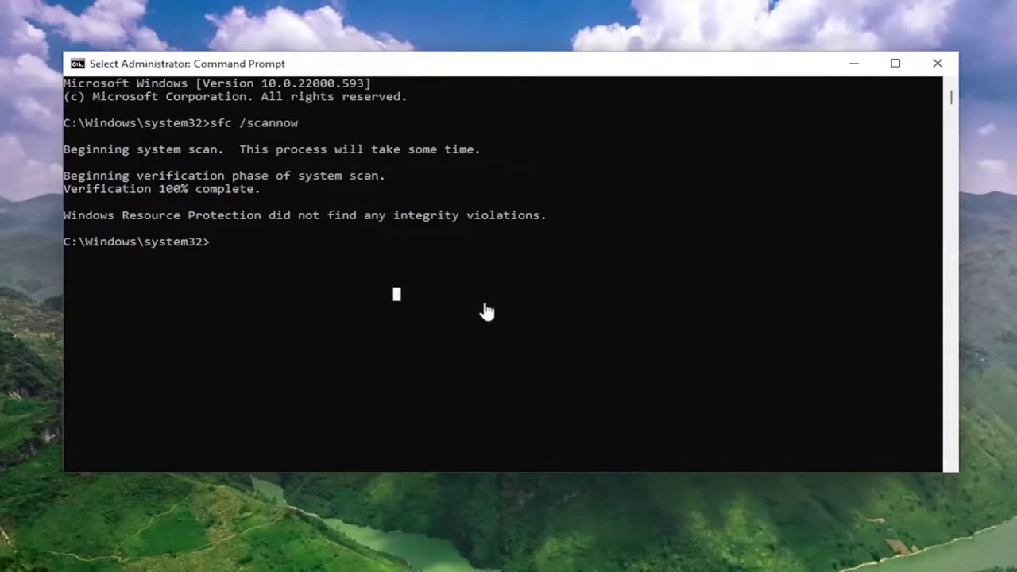
right_click(359, 254)
key(Return)
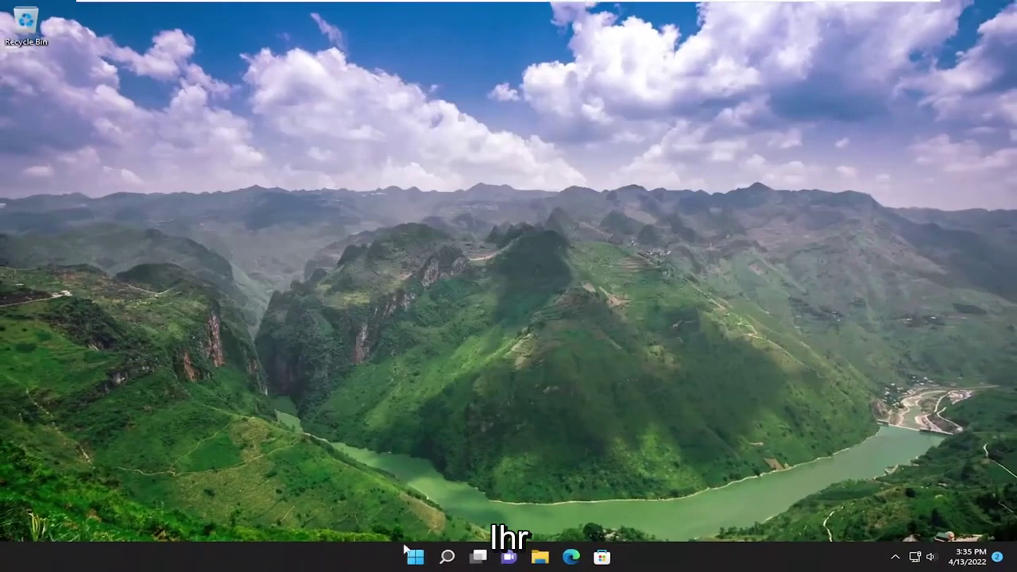
right_click(409, 556)
mouse_move(425, 511)
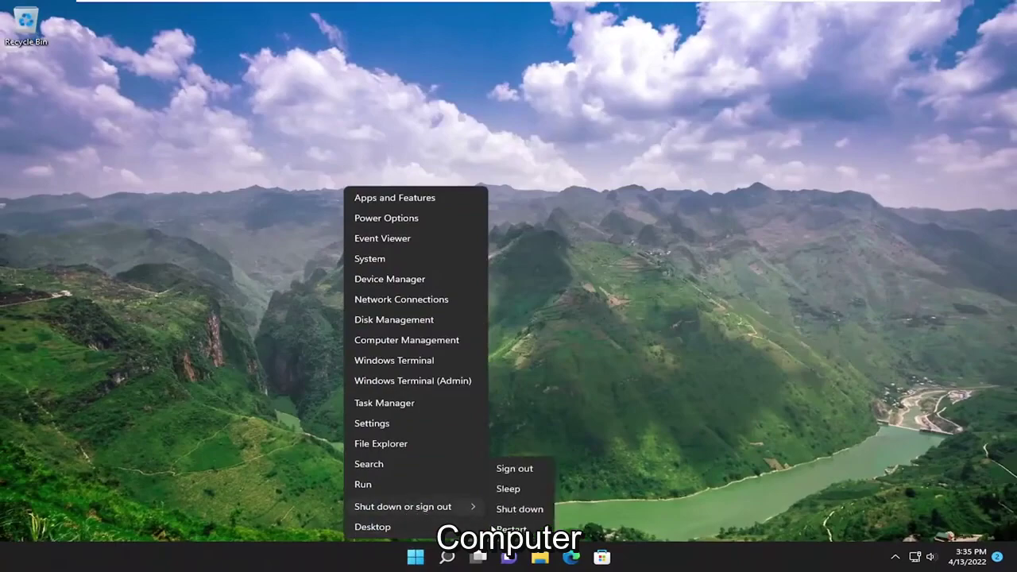